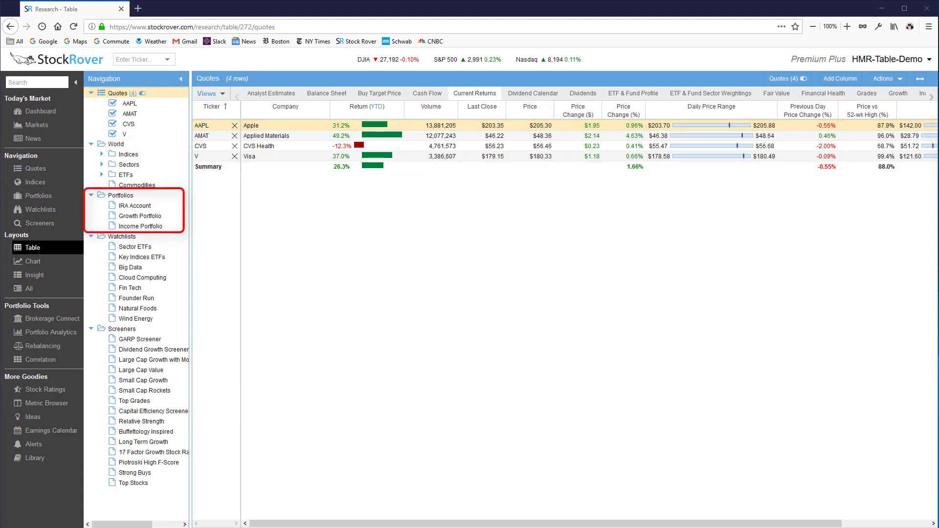
# Load the Growth Portfolio, the Strong Buys screener and the DJIA index into the table one after another
pyautogui.click(140, 216)
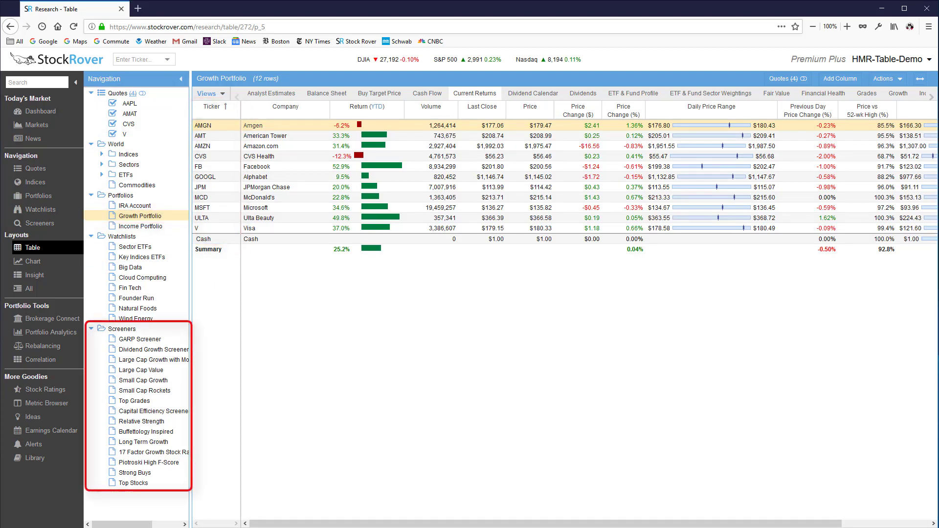
pyautogui.click(129, 474)
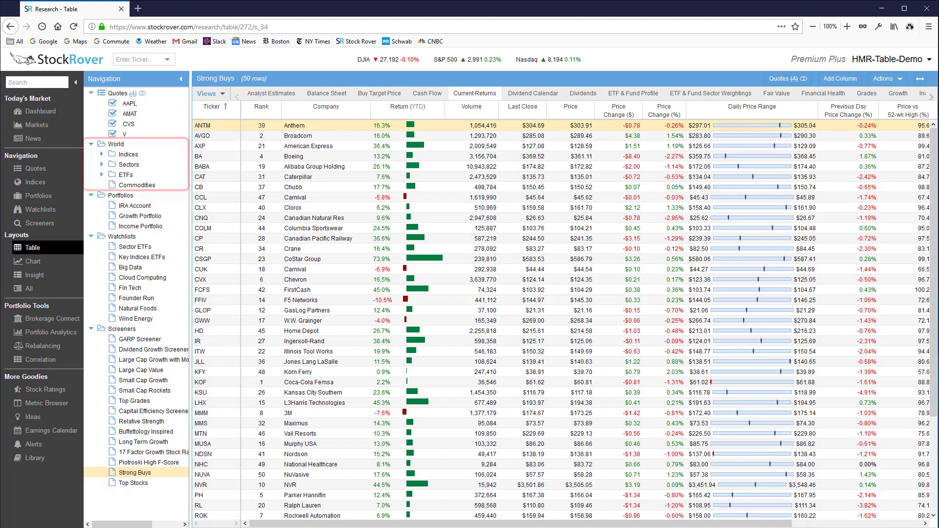
pyautogui.click(102, 154)
pyautogui.click(128, 165)
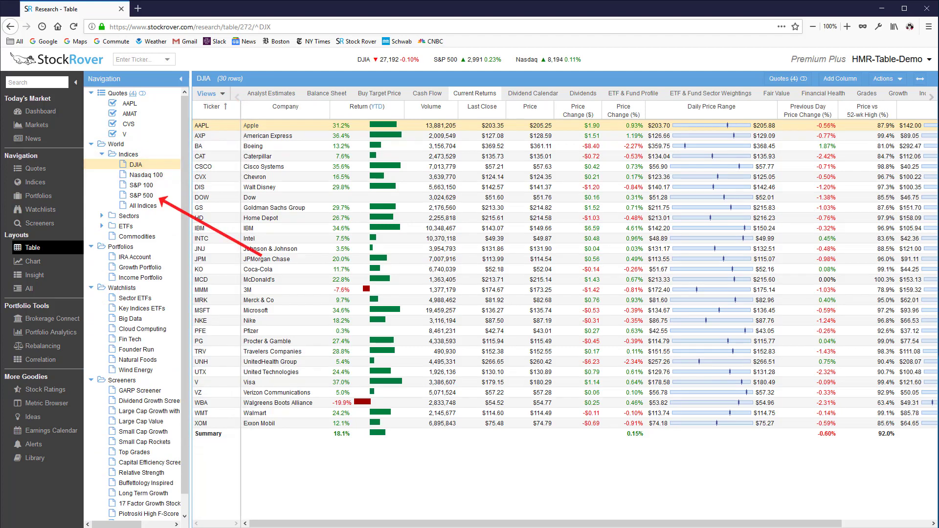
# Show the Growth Portfolio in the Valuation view
pyautogui.click(140, 268)
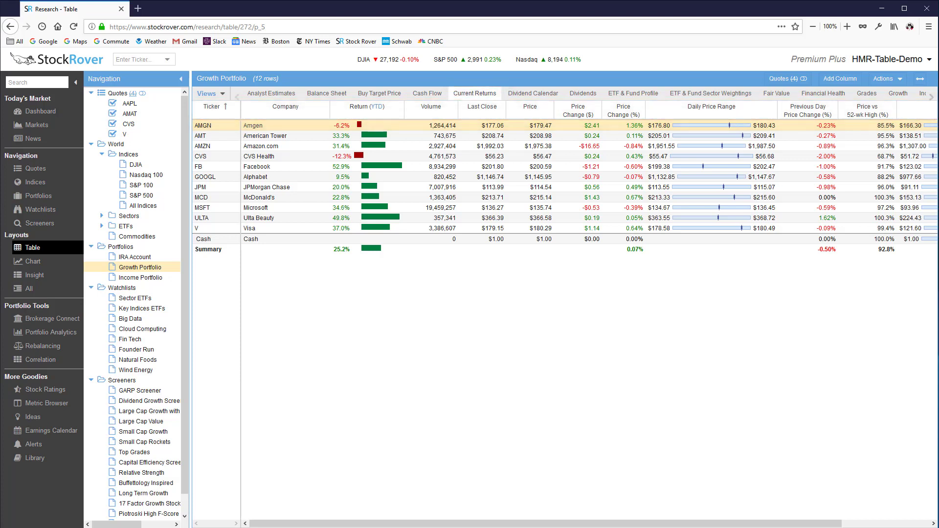
pyautogui.click(207, 93)
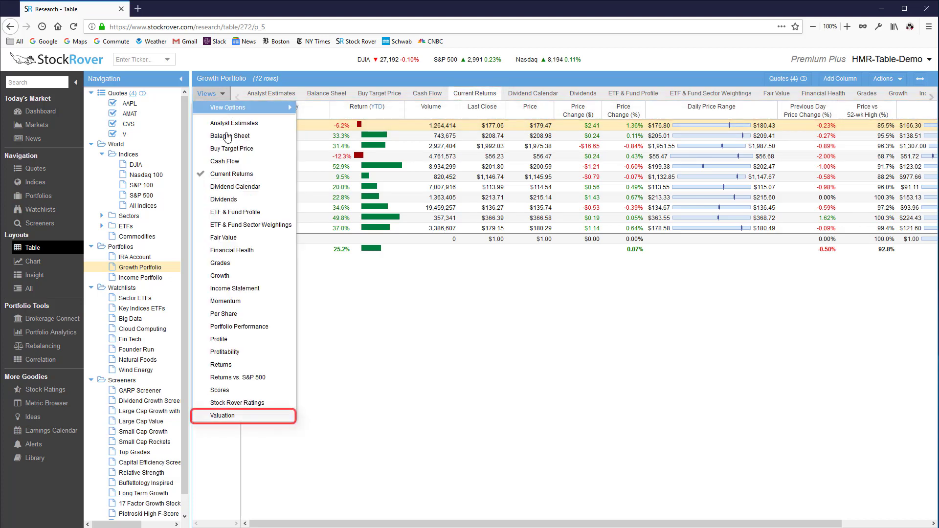
pyautogui.click(222, 415)
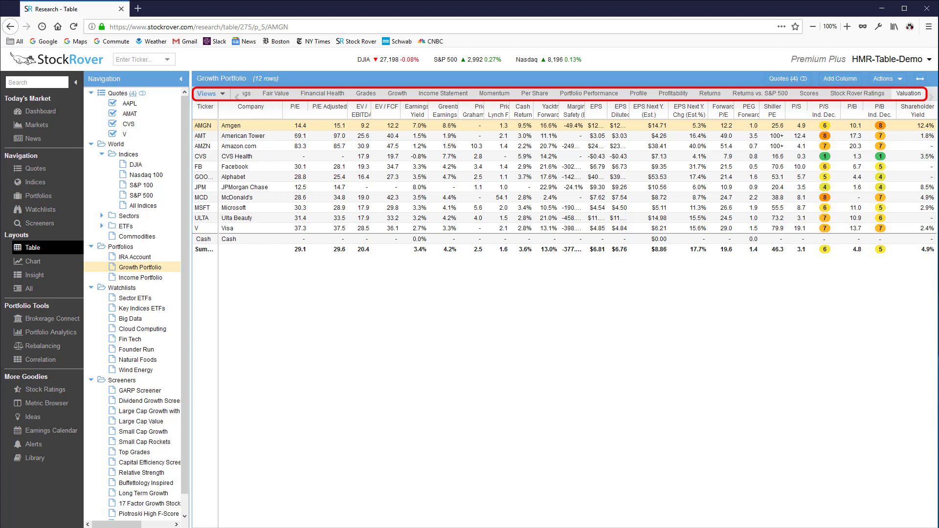
# Look over the available table views, apply the Profile view, and show the DJIA stocks in it
pyautogui.click(223, 94)
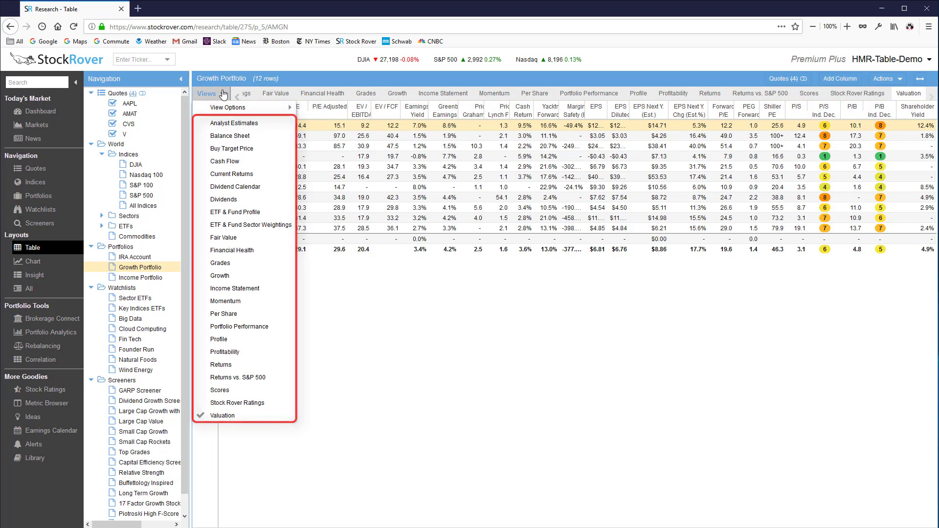
pyautogui.moveTo(255, 107)
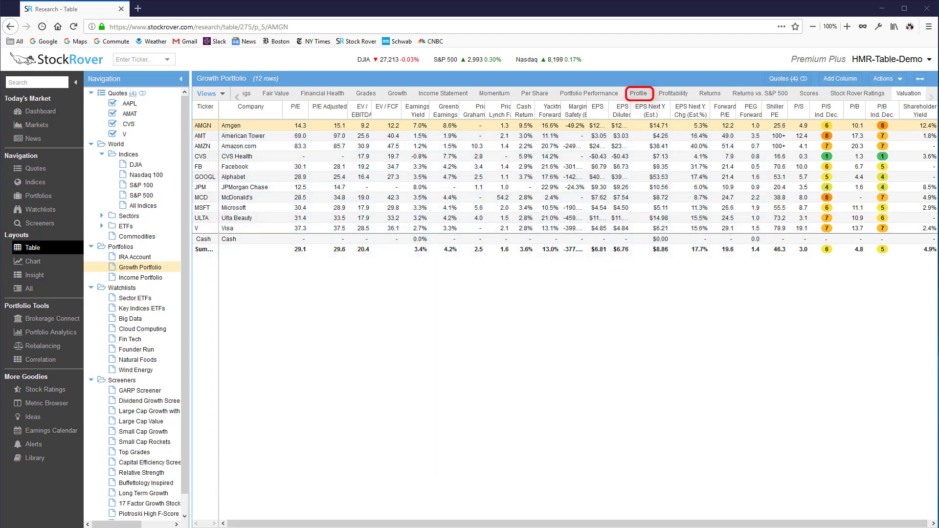
pyautogui.click(638, 93)
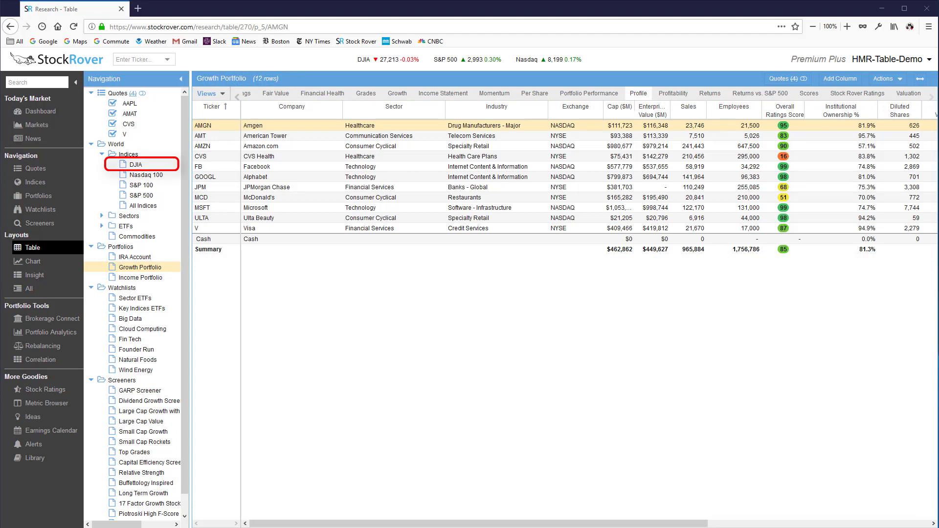
pyautogui.click(136, 164)
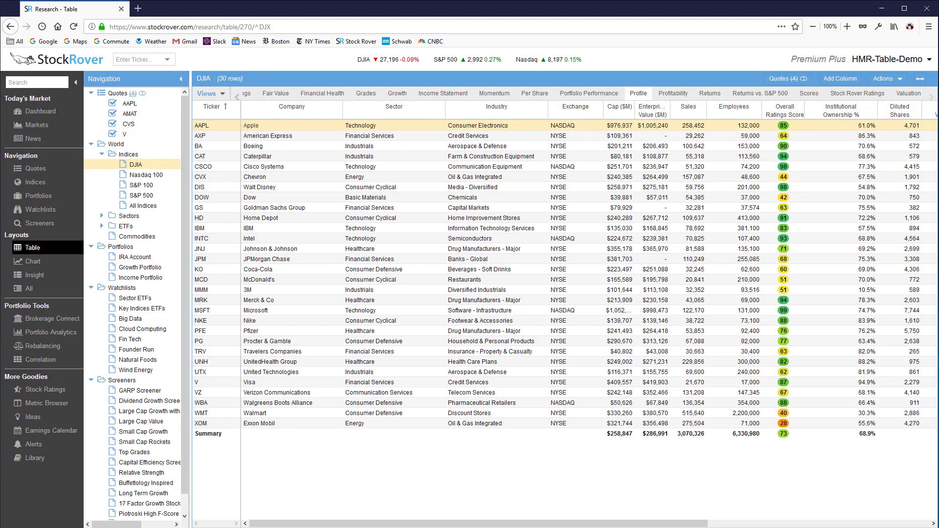
# Load the Long-Term Care Facilities industry from the Healthcare sector into the table
pyautogui.click(101, 216)
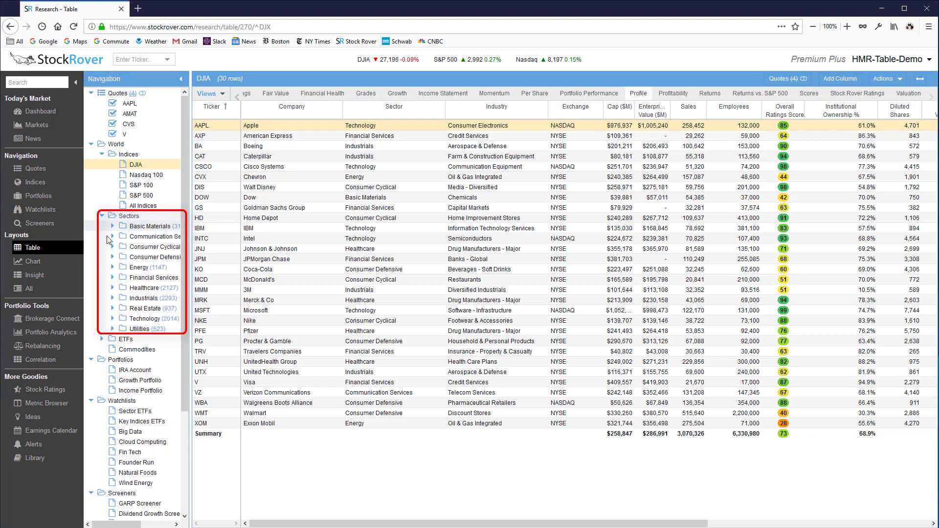
pyautogui.click(111, 289)
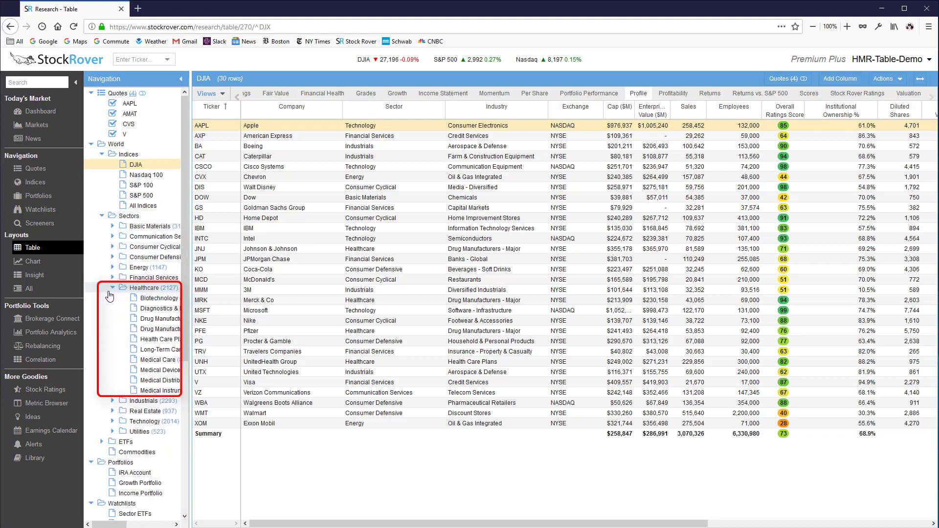
pyautogui.click(147, 349)
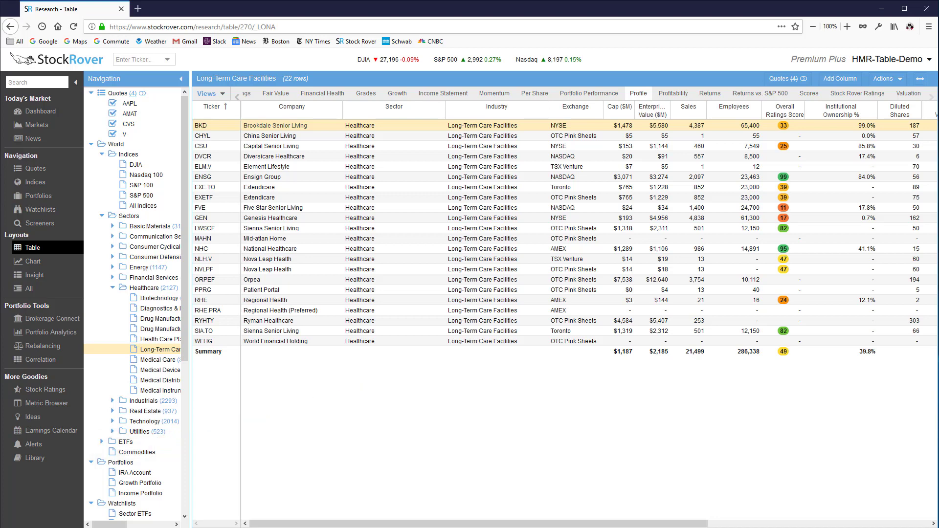
# Show the U.S. Equity Large Growth ETFs in the ETF & Fund Profile view, sorted by ascending expense ratio
pyautogui.click(221, 94)
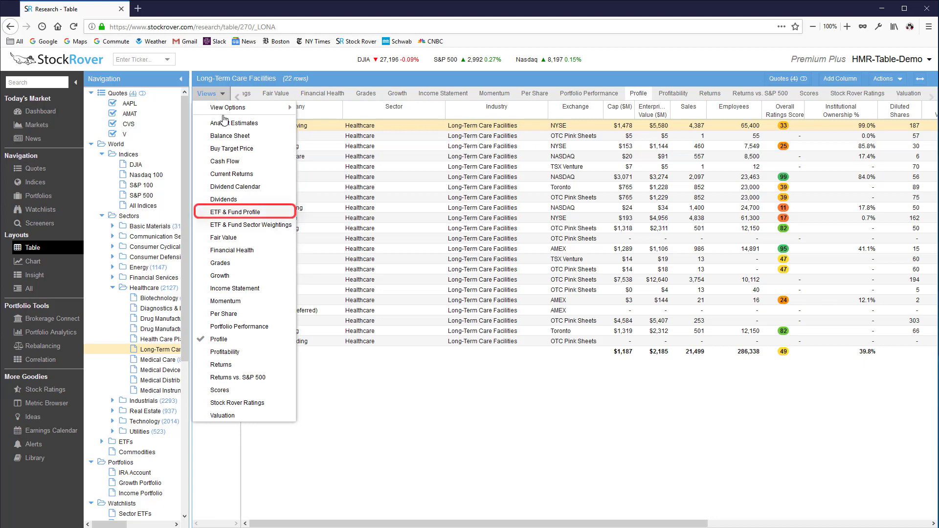
pyautogui.click(239, 213)
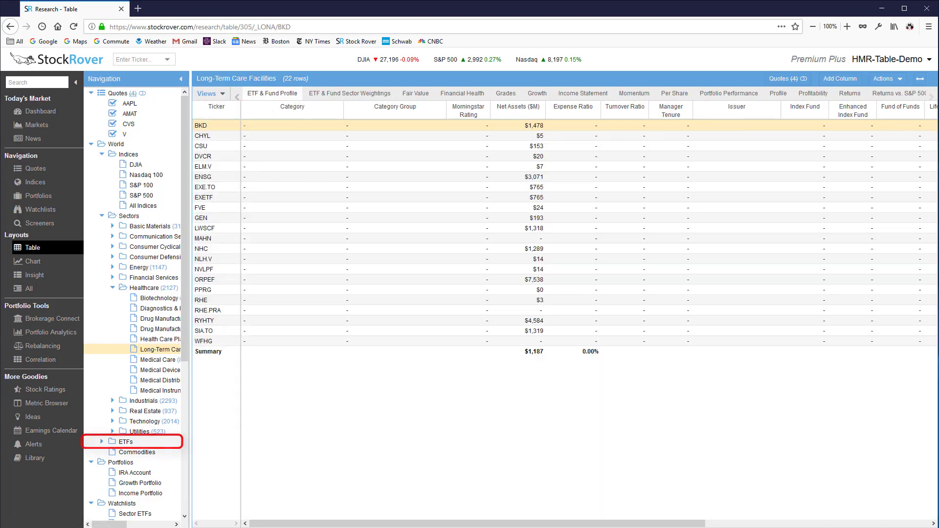
pyautogui.click(101, 441)
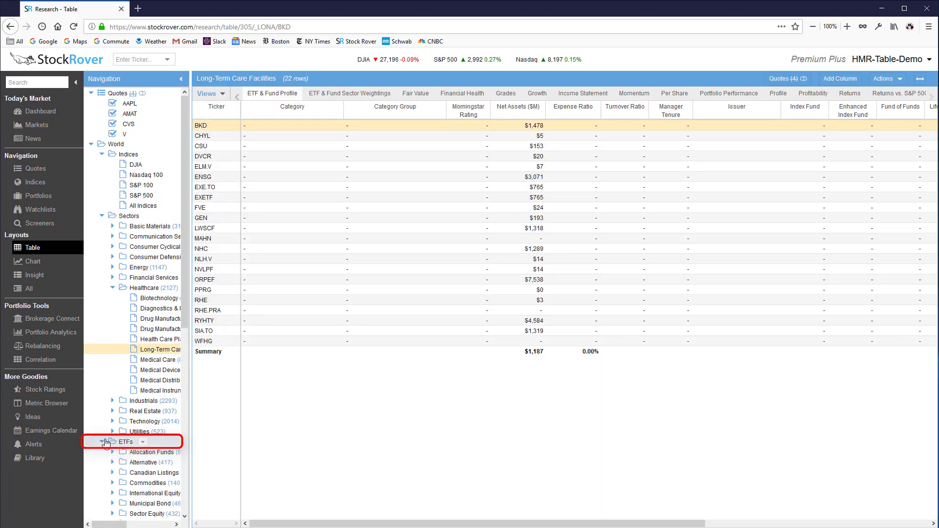
pyautogui.scroll(-2, 107, 453)
pyautogui.scroll(-2, 108, 455)
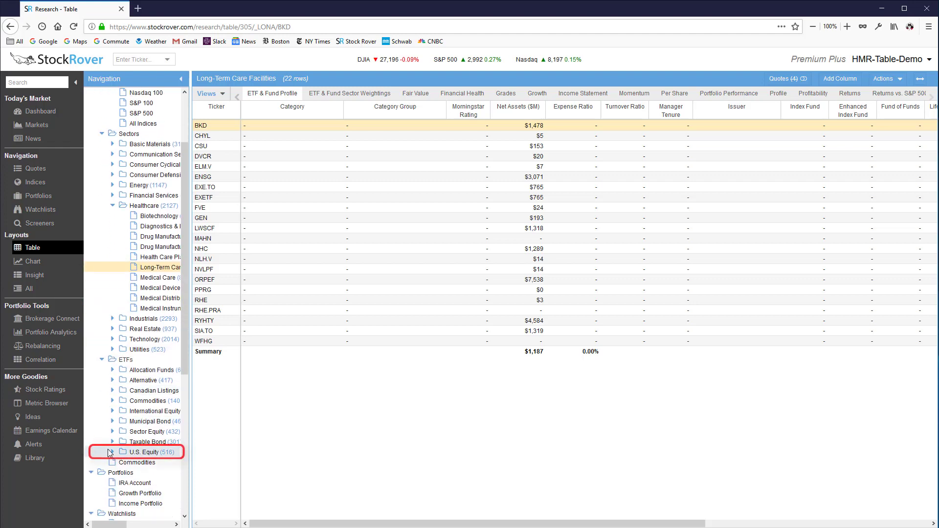
pyautogui.click(109, 451)
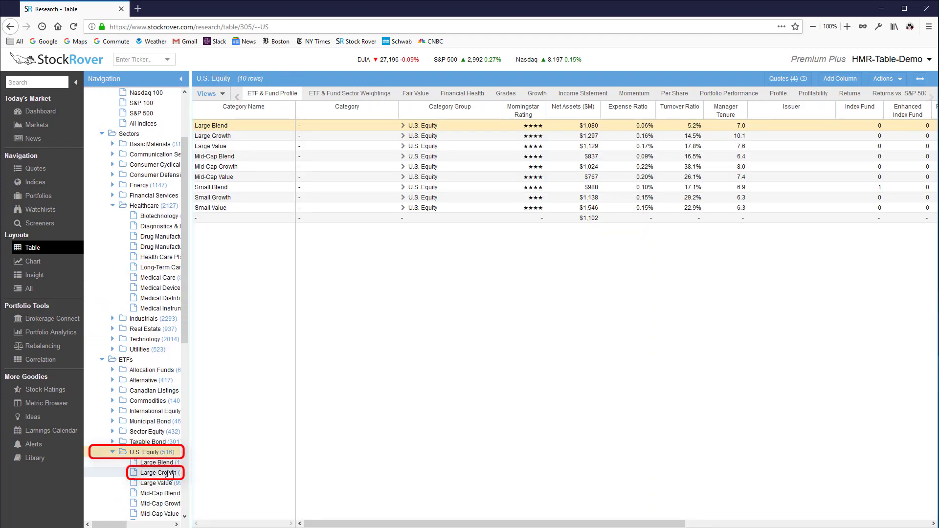
pyautogui.click(169, 473)
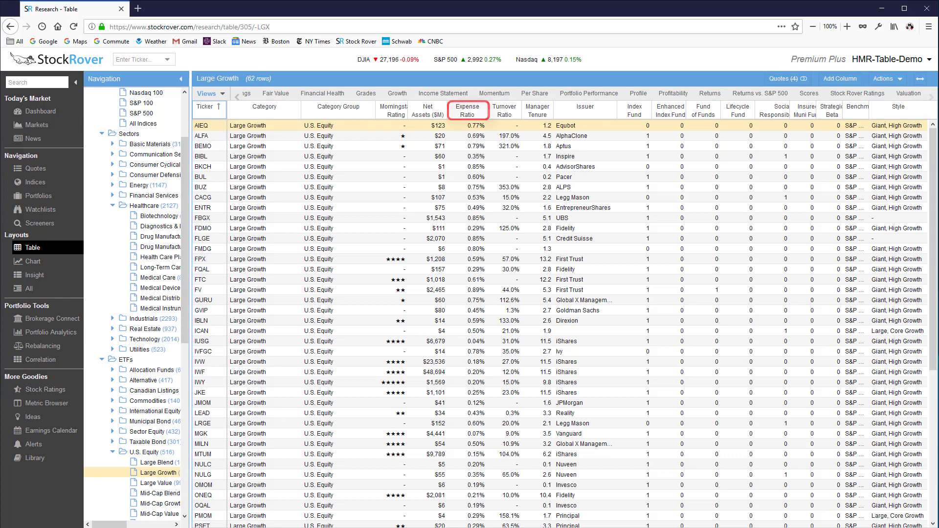
pyautogui.click(475, 112)
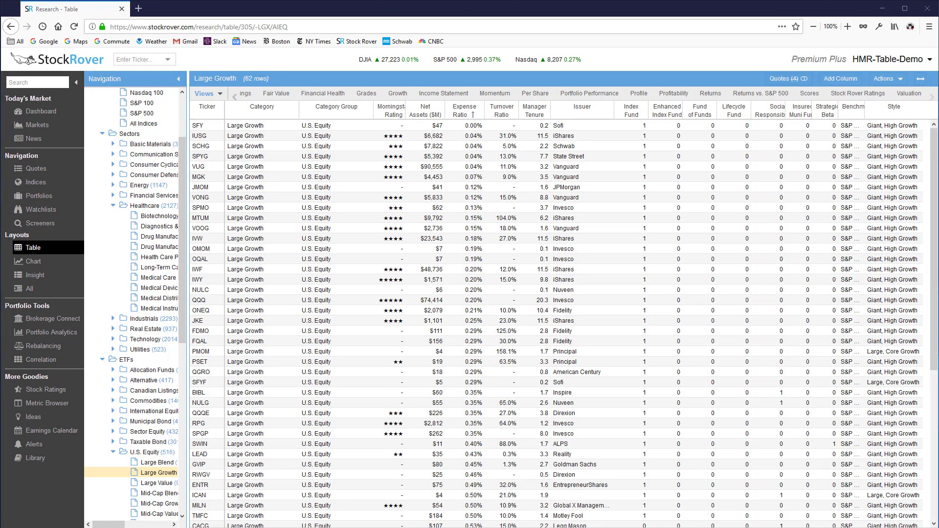
# Load the Income Portfolio and show it in the Portfolio Performance view
pyautogui.scroll(-5, 132, 303)
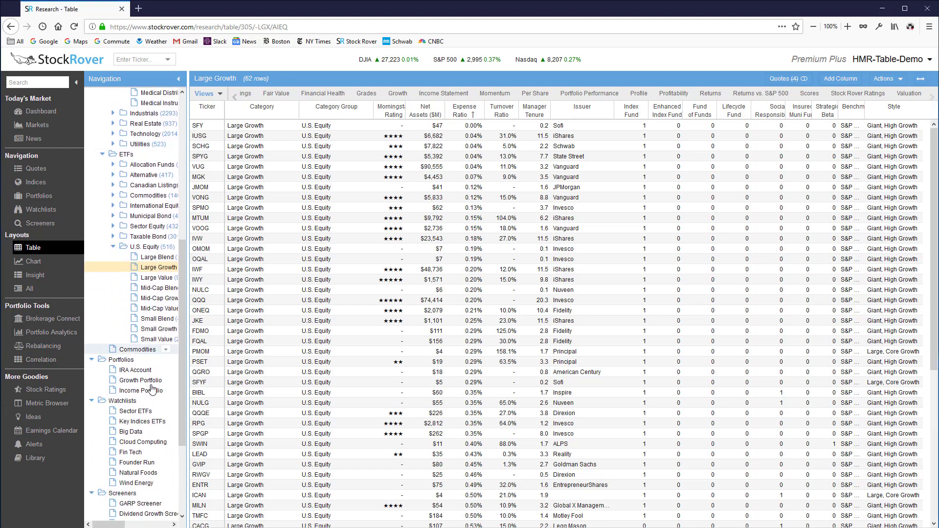
pyautogui.click(141, 390)
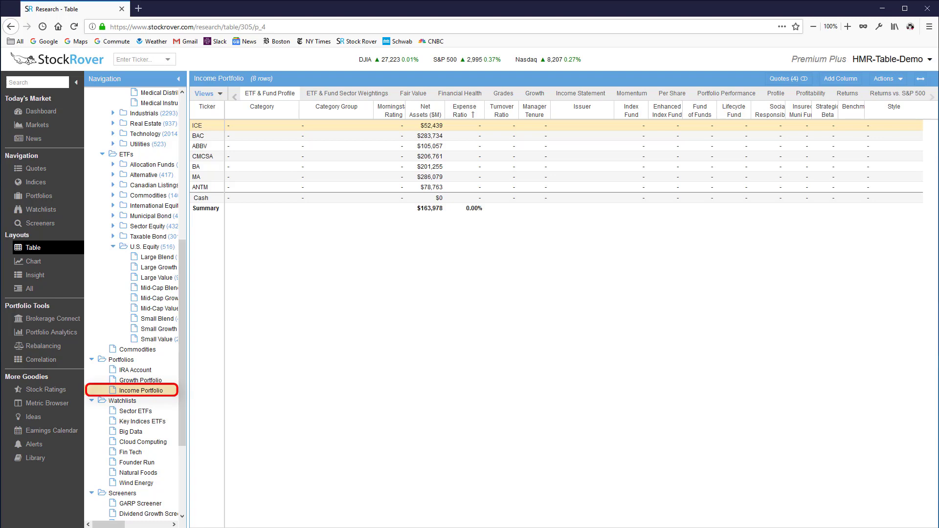
pyautogui.click(726, 93)
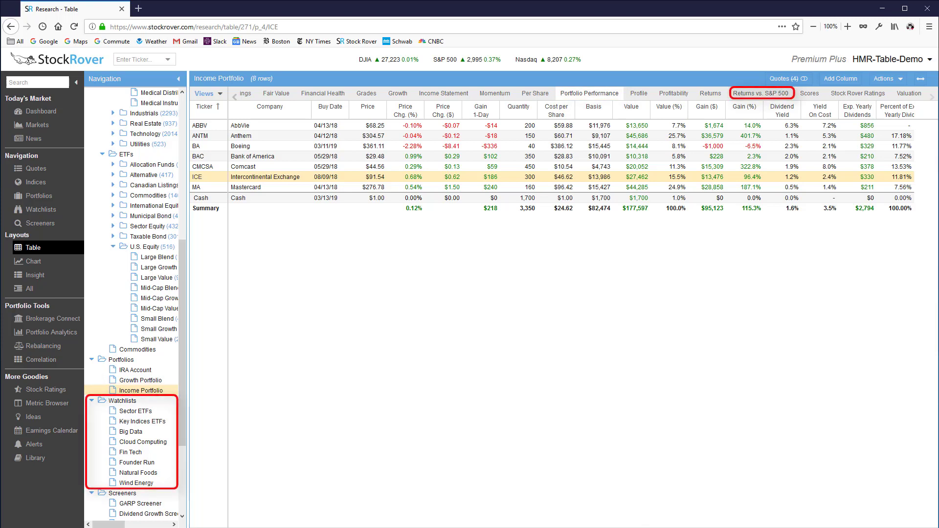
# Apply the Returns vs. S&P 500 view and review the Cloud Computing watchlist down to its summary row from the watchlists overview
pyautogui.click(761, 94)
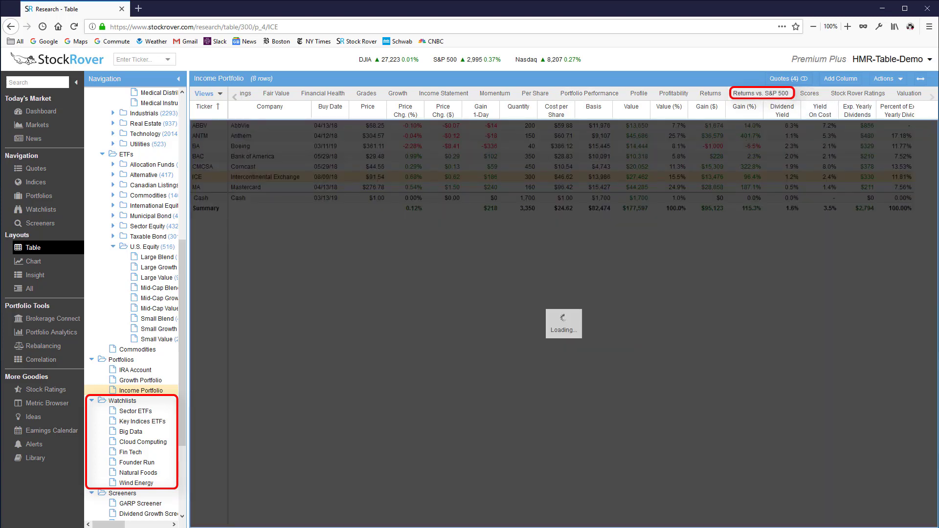
pyautogui.click(121, 401)
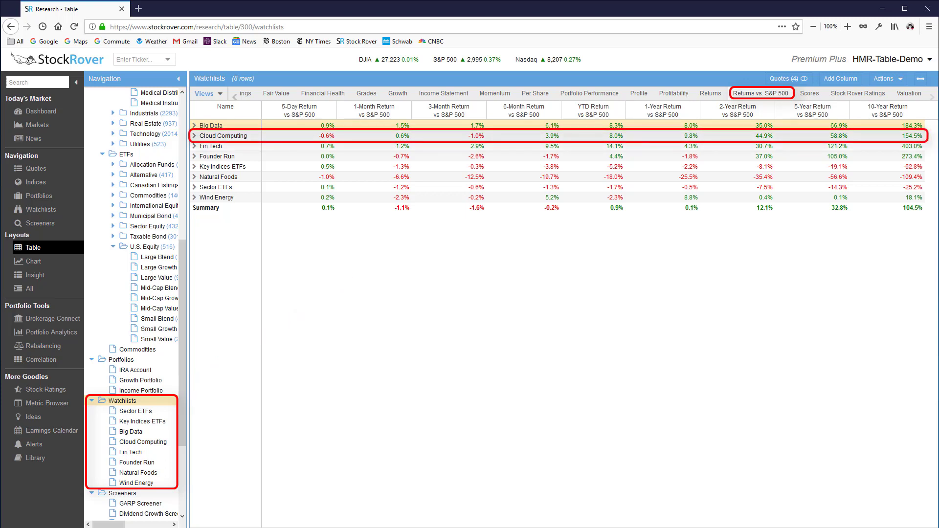
pyautogui.doubleClick(211, 135)
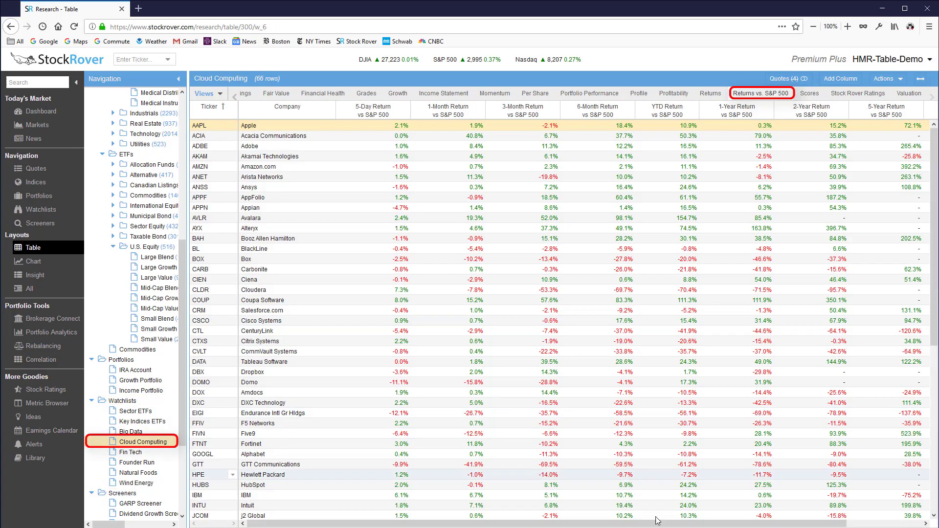
pyautogui.scroll(-1, 841, 456)
pyautogui.scroll(-10, 840, 456)
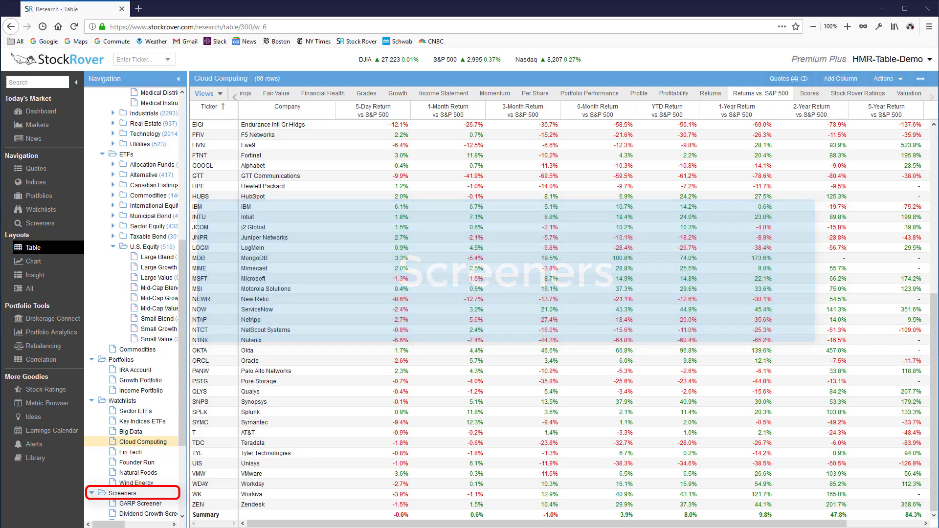
# Open the Library and browse its list of pre-built screeners to the end
pyautogui.scroll(-5, 145, 478)
pyautogui.scroll(-1, 145, 479)
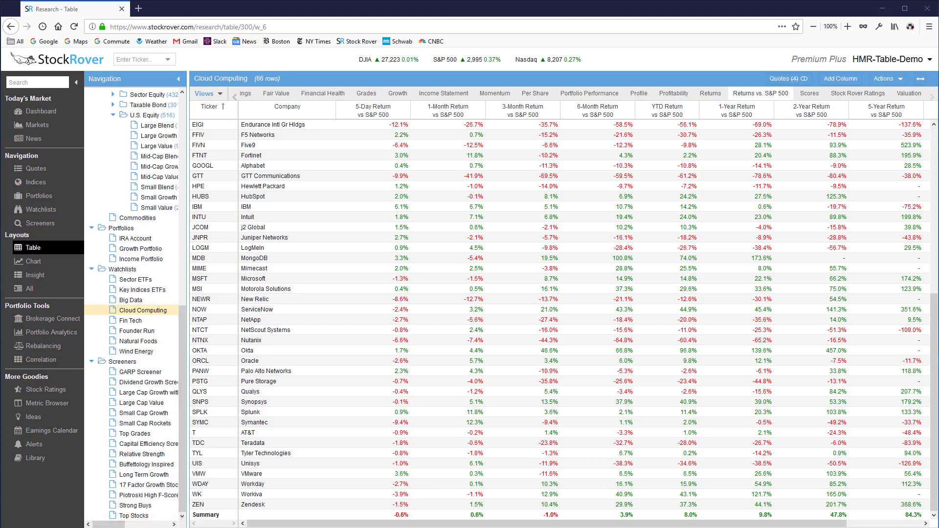
pyautogui.click(38, 458)
pyautogui.scroll(-18, 665, 228)
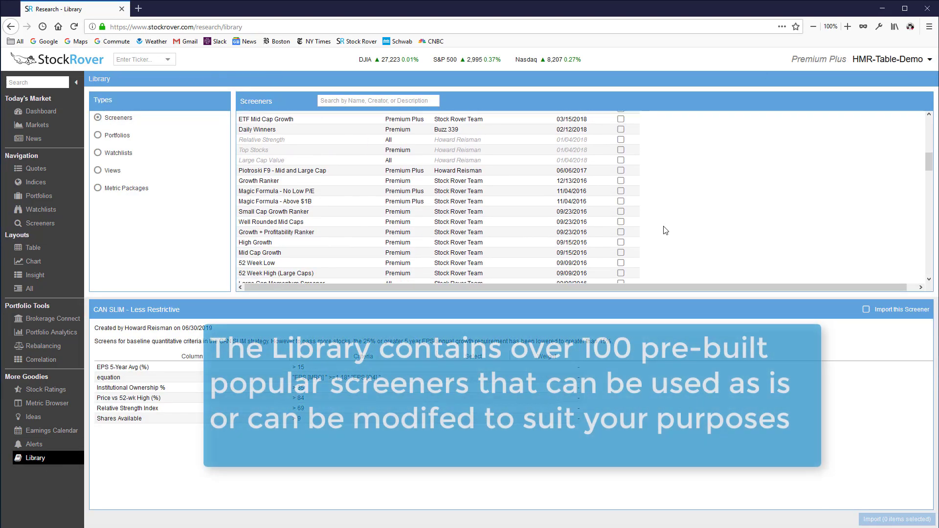
pyautogui.scroll(-15, 665, 229)
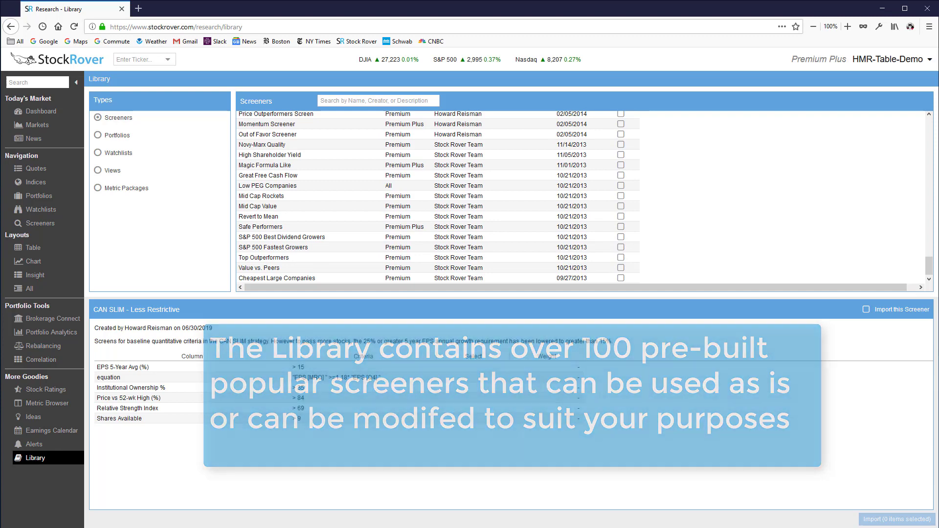
# Return to the table layout and load the Piotroski High F-Score screener
pyautogui.click(25, 250)
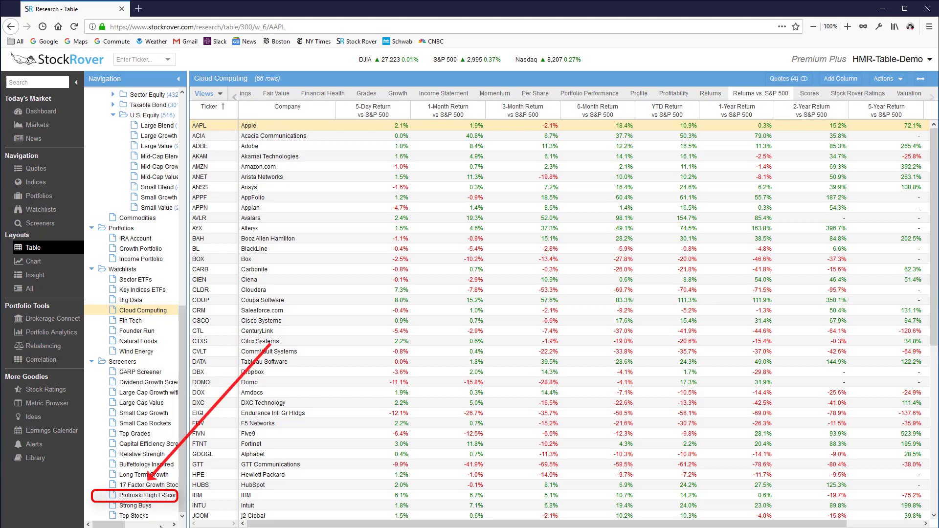
pyautogui.click(147, 495)
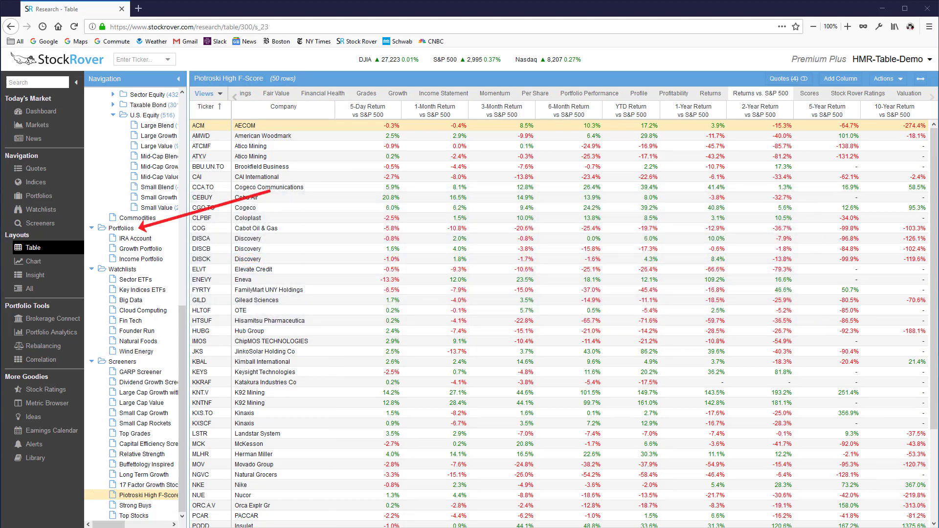
# Show all stocks held across every portfolio in one table
pyautogui.rightClick(130, 230)
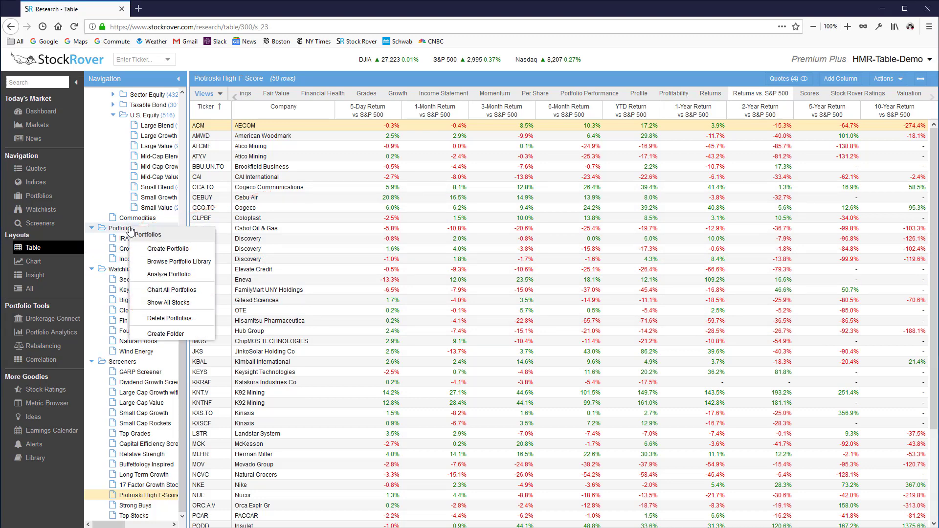
pyautogui.click(169, 302)
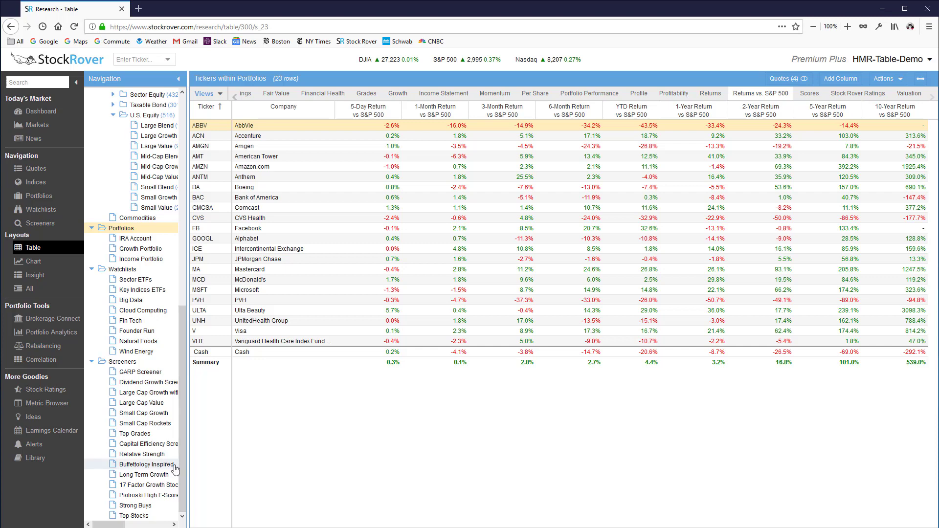
# Show all stocks of the Basic Materials sector in the table
pyautogui.scroll(5, 176, 468)
pyautogui.scroll(8, 176, 469)
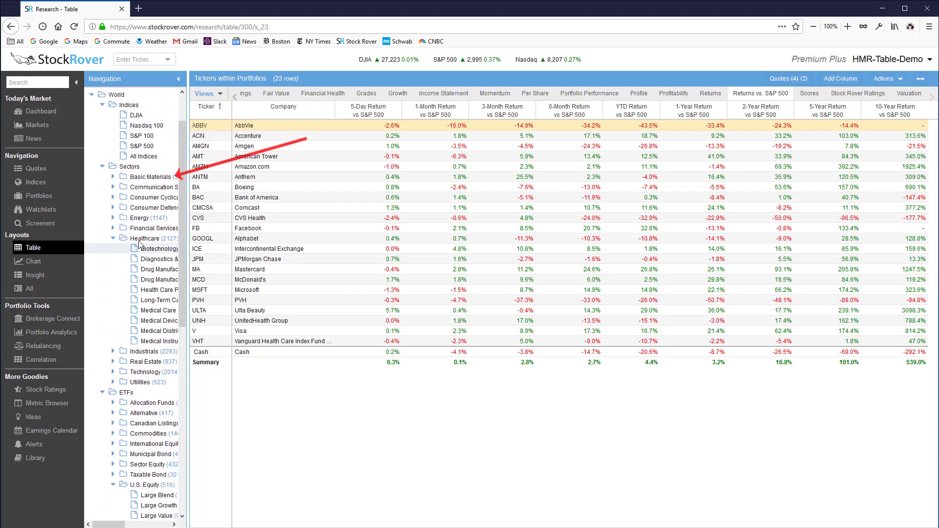
pyautogui.rightClick(143, 179)
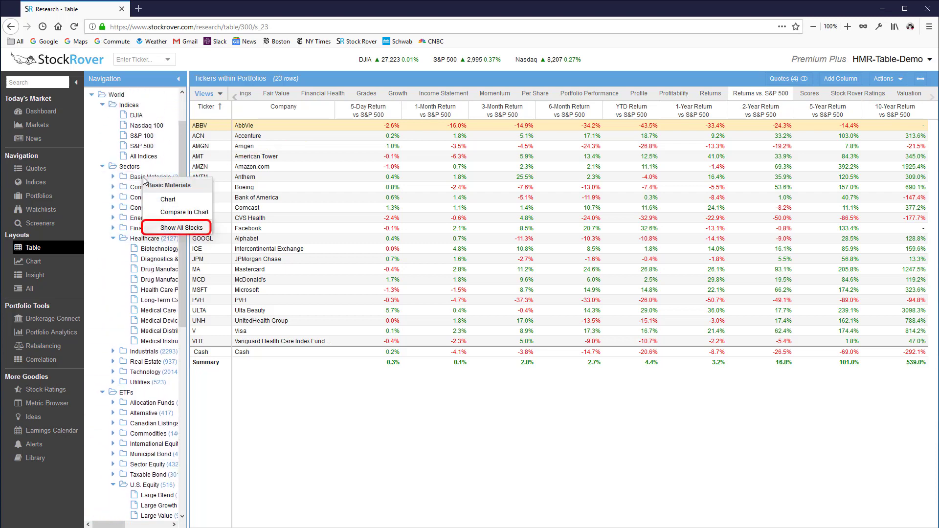
pyautogui.click(162, 227)
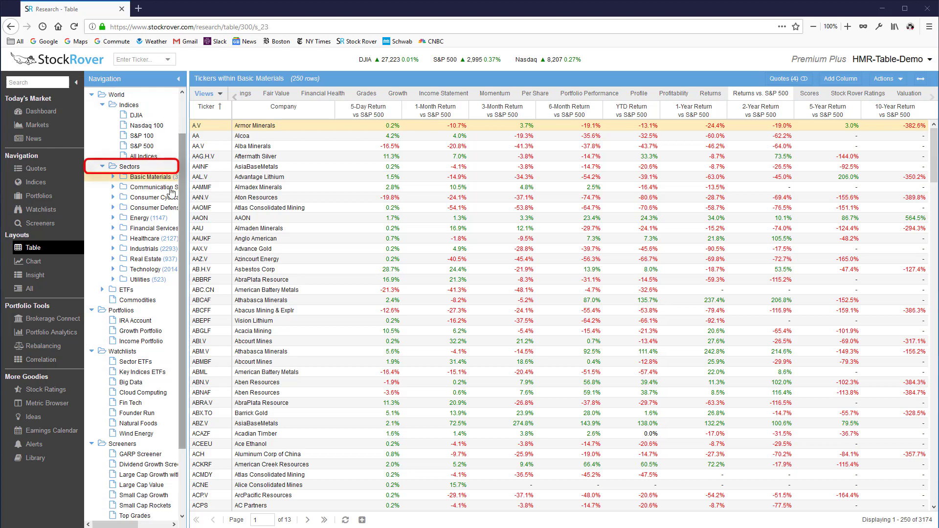
# Load the Sectors overview and drill down through Consumer Cyclical to the stocks of the Lodging industry
pyautogui.click(132, 167)
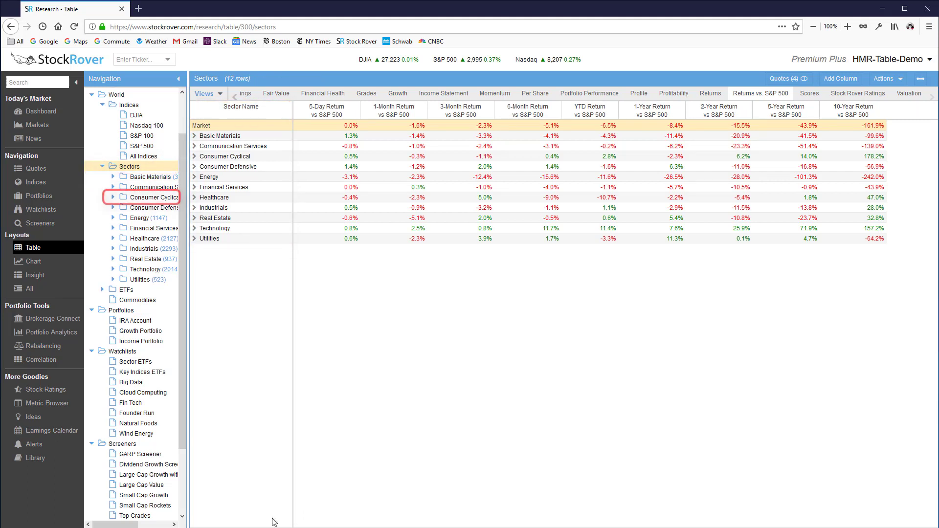
pyautogui.click(195, 157)
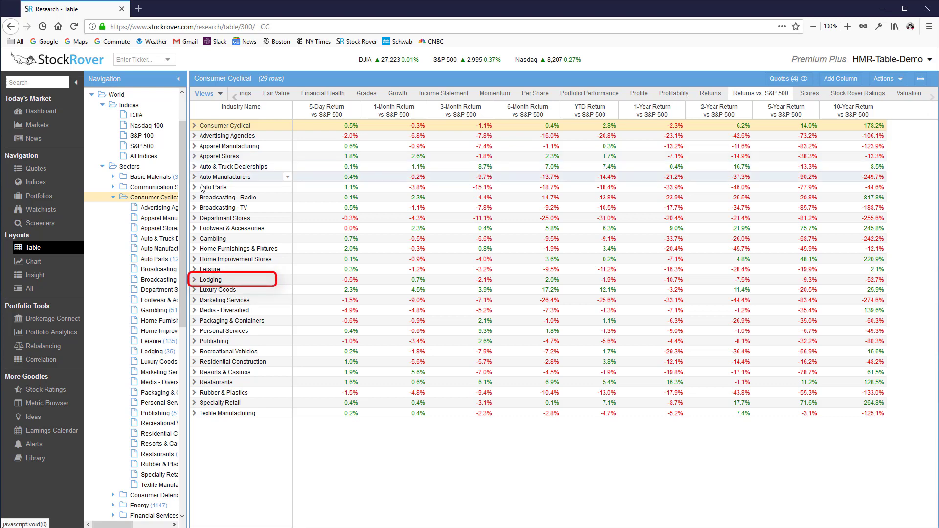
pyautogui.doubleClick(195, 280)
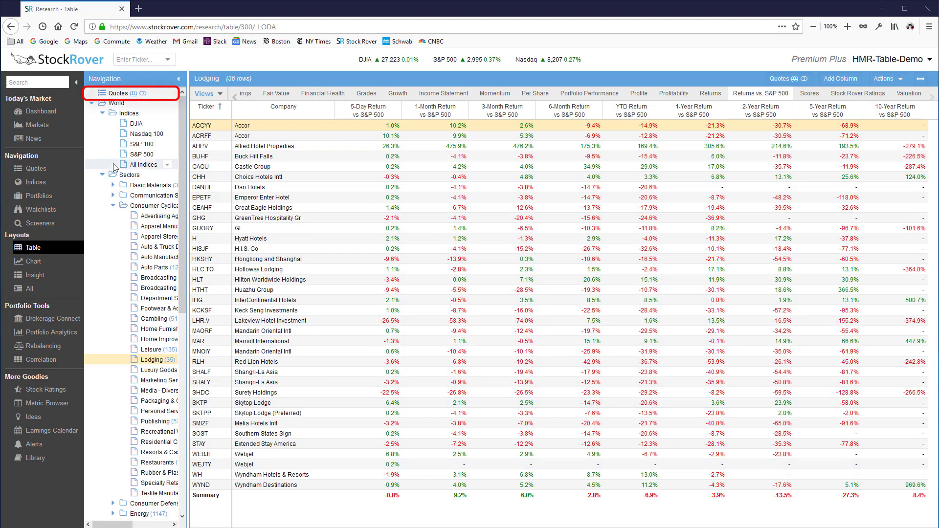
# Open the Quotes list in the table and add the tickers AAPL, AMGN and CVS to it
pyautogui.click(119, 94)
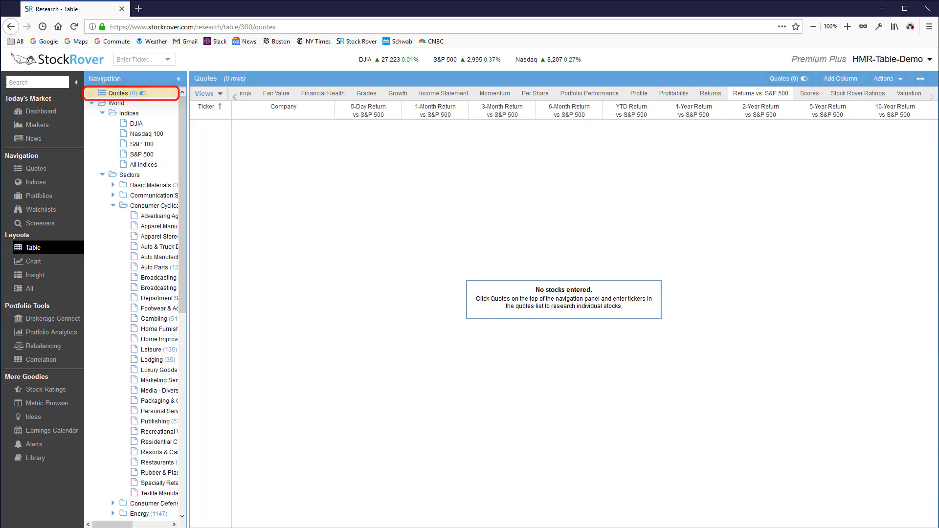
pyautogui.click(147, 58)
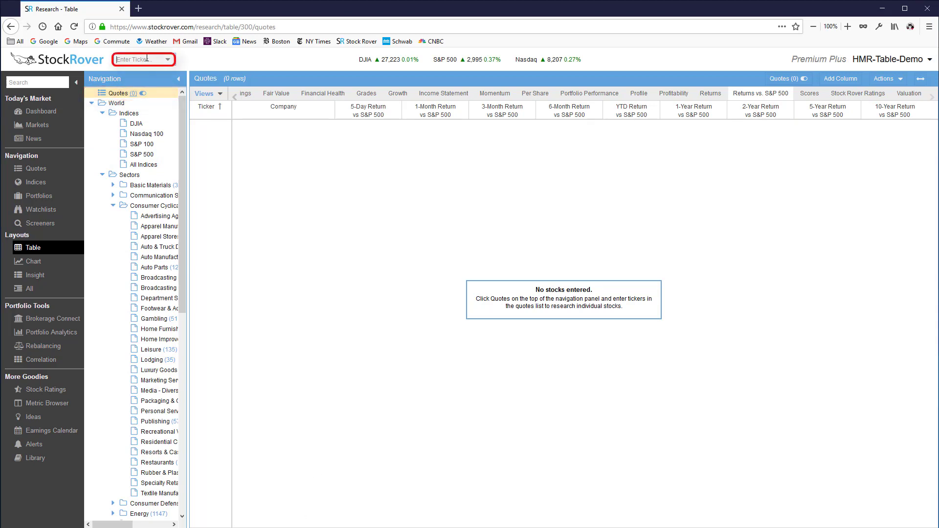
pyautogui.write('AAPL')
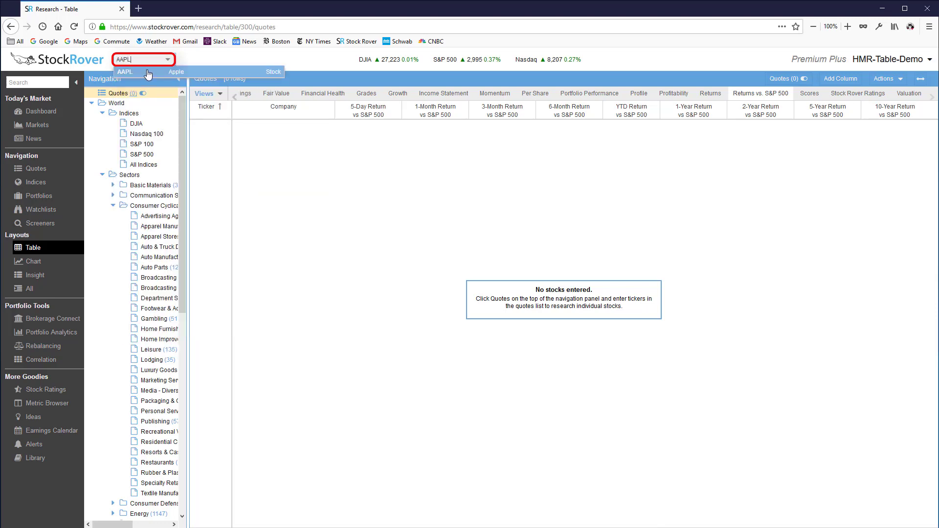
pyautogui.click(147, 72)
pyautogui.write('AMgen')
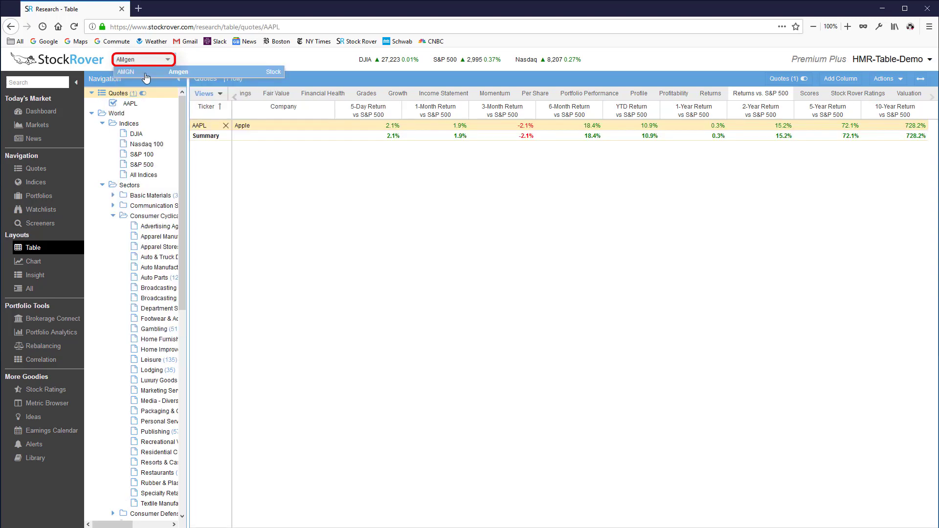
pyautogui.click(145, 72)
pyautogui.write('CVS')
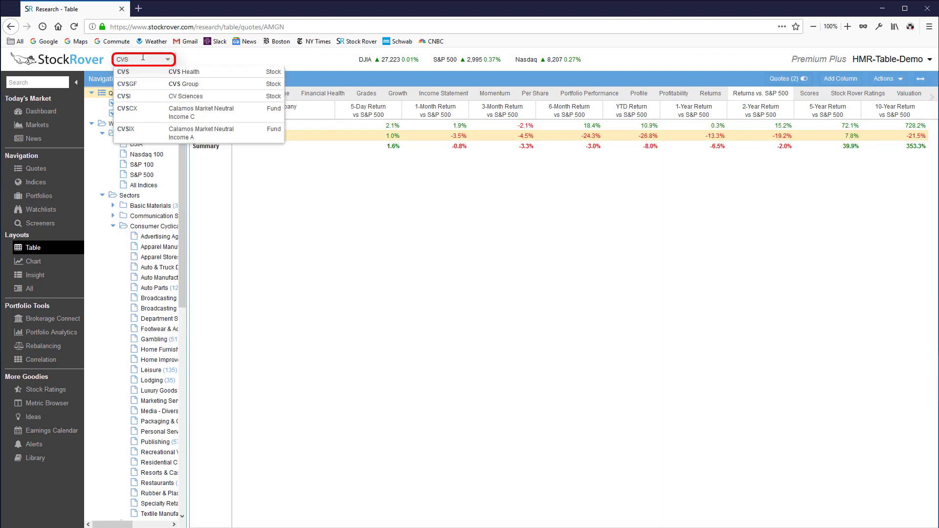
pyautogui.click(147, 72)
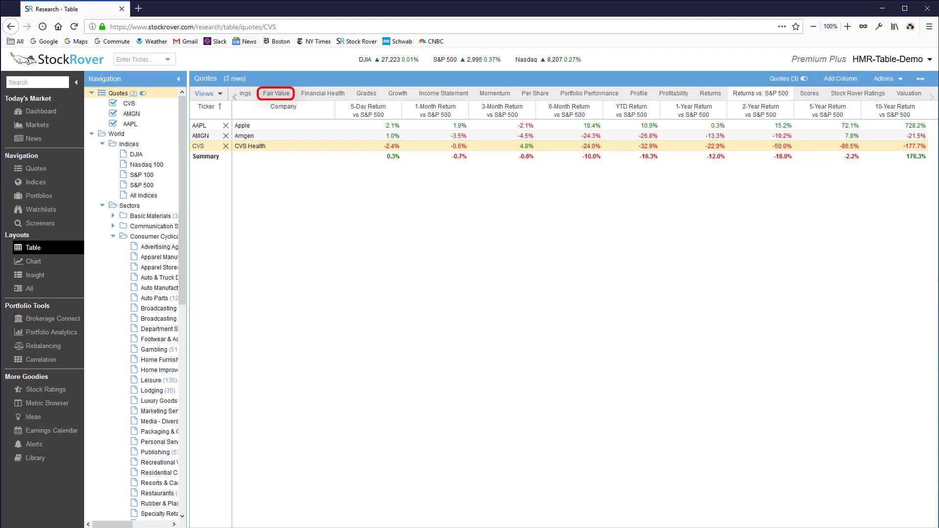
# Apply the Fair Value view to the quotes and load the DJIA index together with them in the table
pyautogui.click(273, 93)
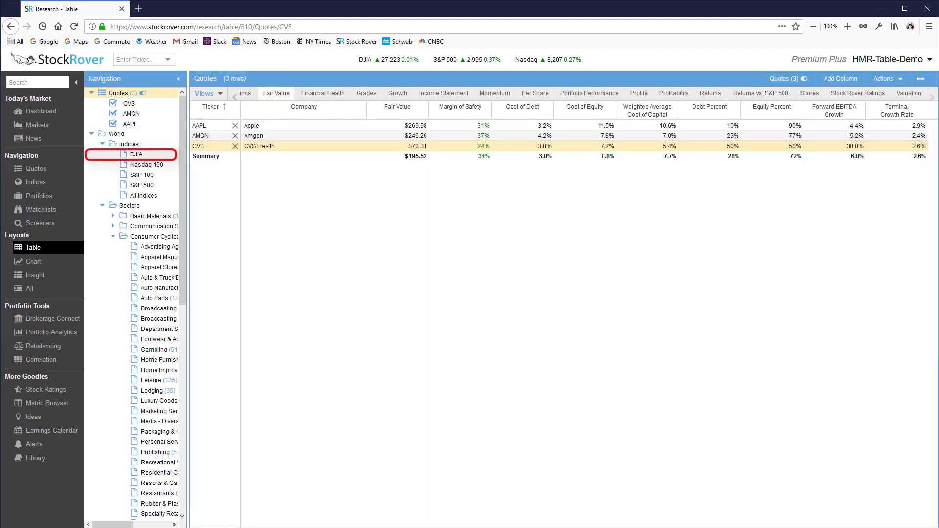
pyautogui.click(136, 154)
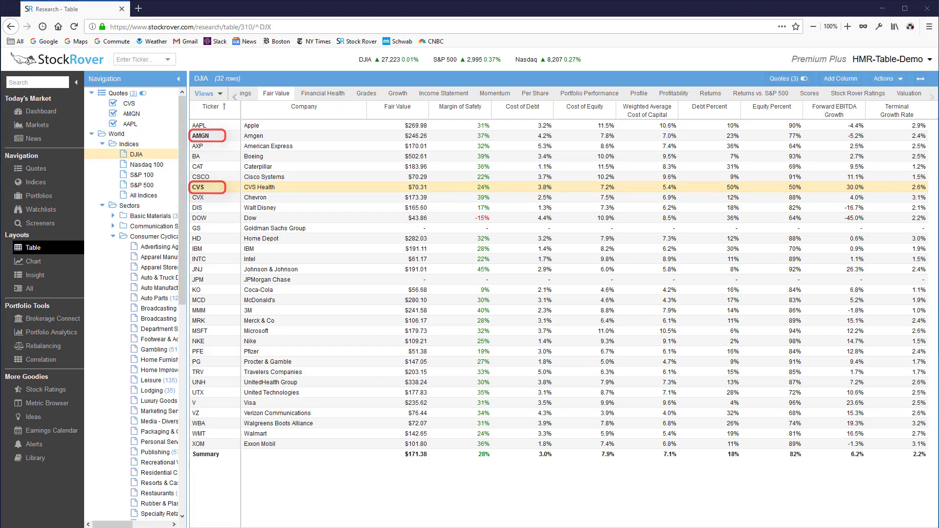
# Exclude the AMGN quote from the DJIA table and switch off the inclusion of the remaining quotes
pyautogui.click(156, 93)
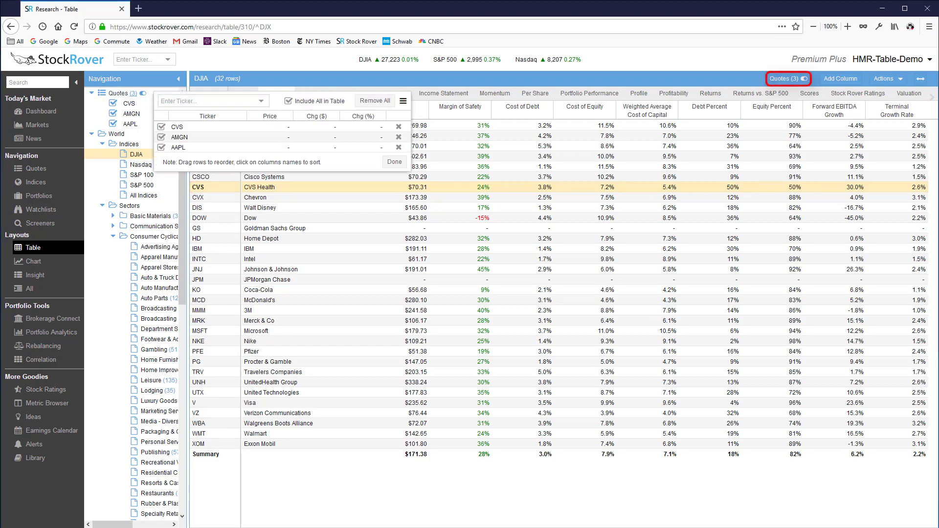
pyautogui.click(793, 80)
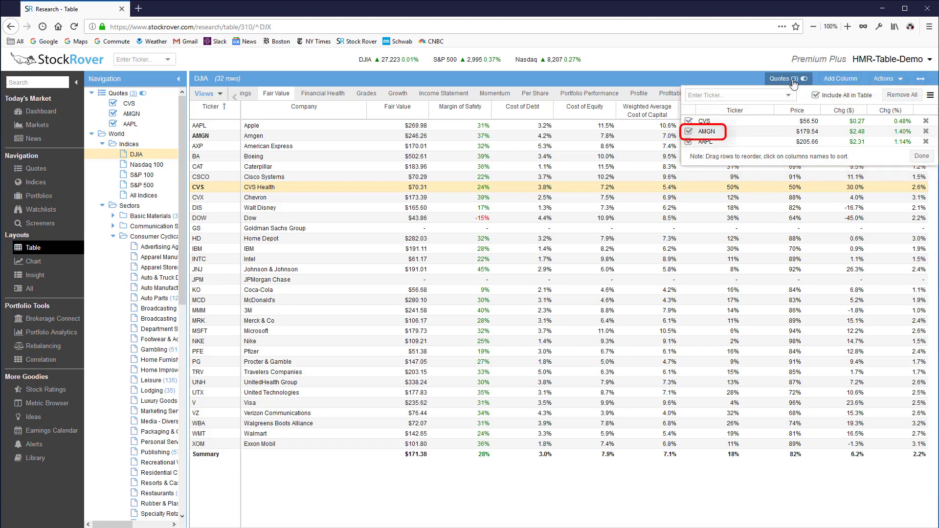
pyautogui.click(689, 131)
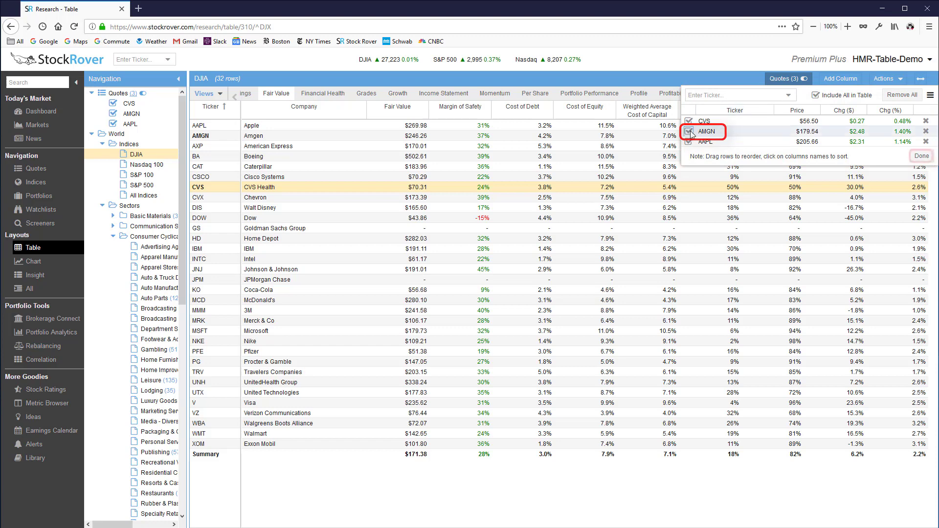
pyautogui.click(918, 157)
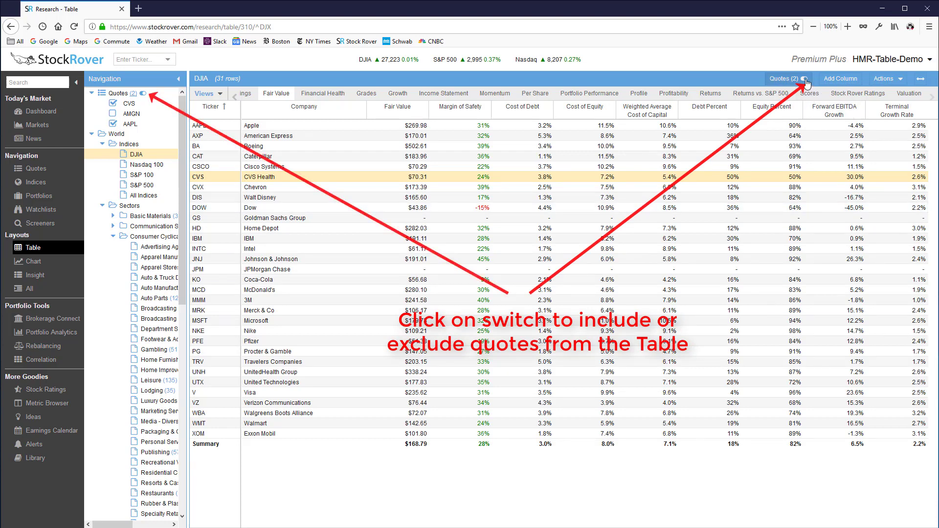
pyautogui.click(142, 94)
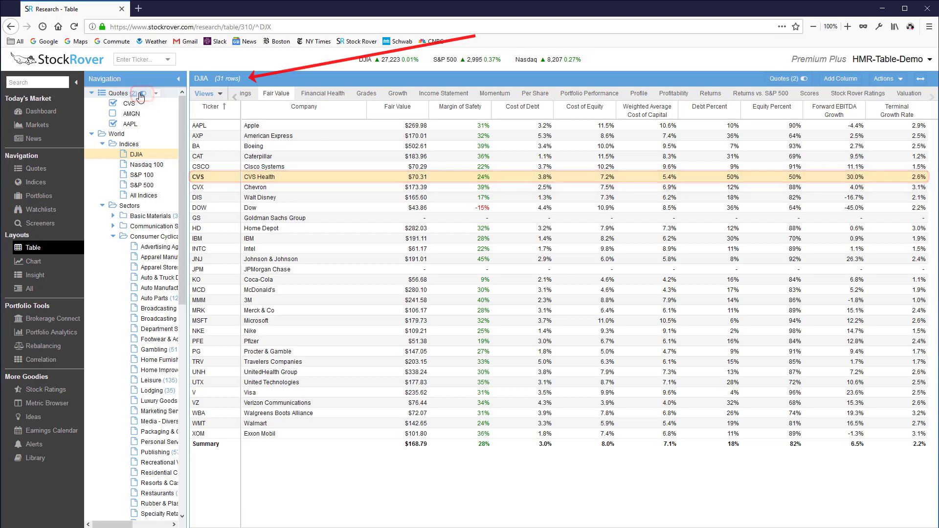